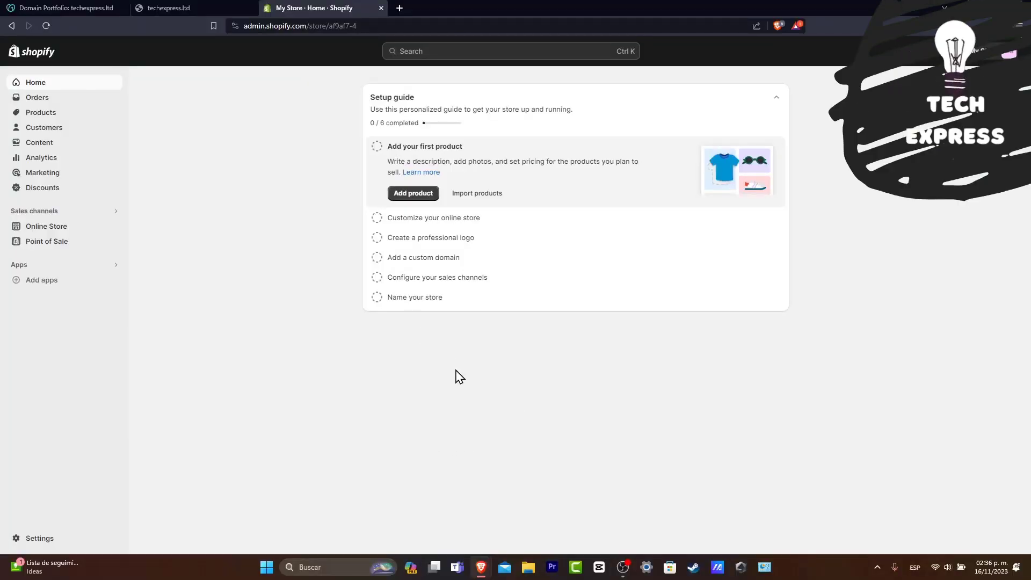
- Move the Shopify admin tab to second position, beside the GoDaddy techexpress.ltd DNS tab
left_click(82, 7)
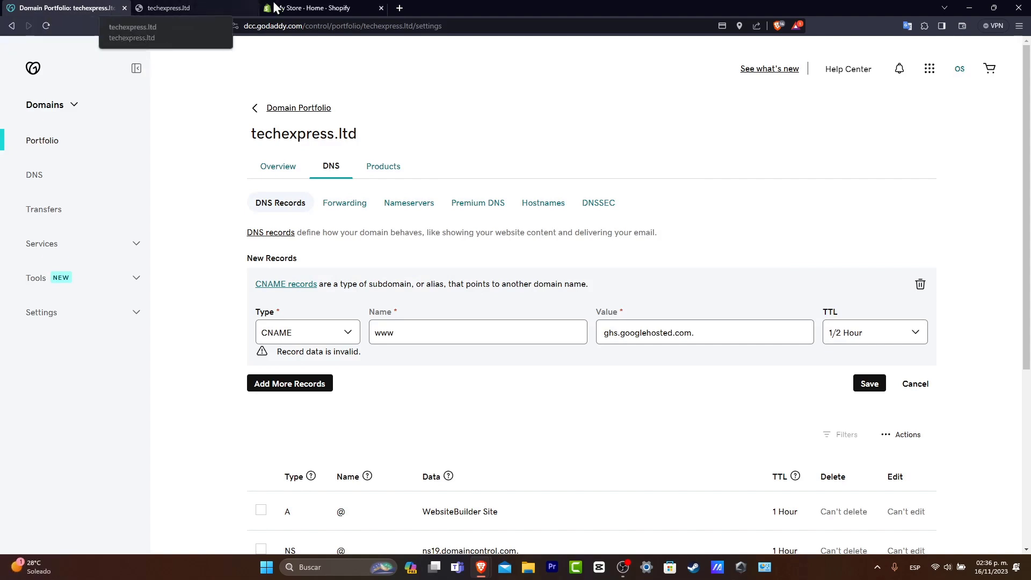
left_click_drag(300, 8, 177, 8)
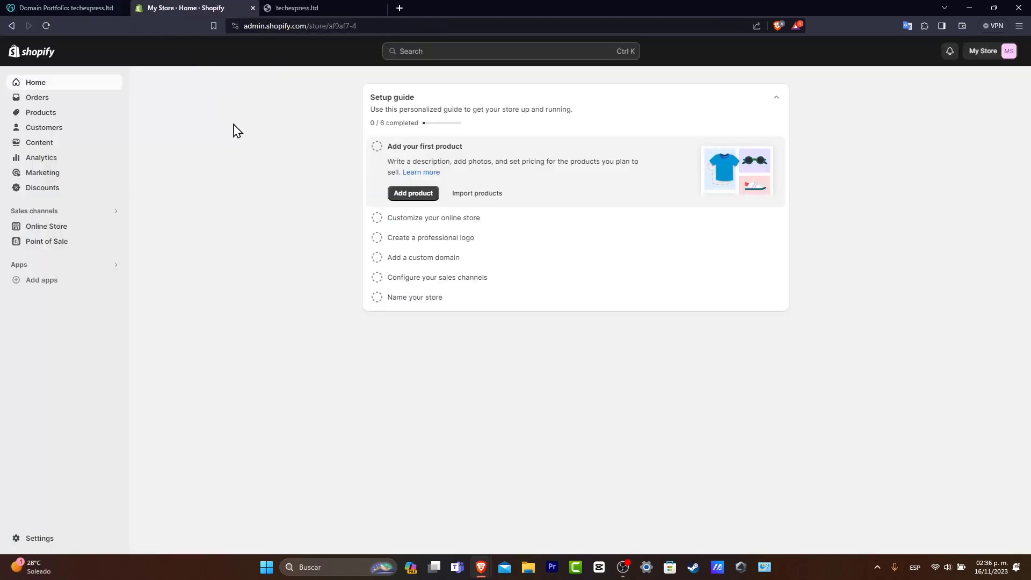
- Reload techexpress.ltd's DNS records through My Products and Manage, discarding the invalid unsaved CNAME
left_click(83, 7)
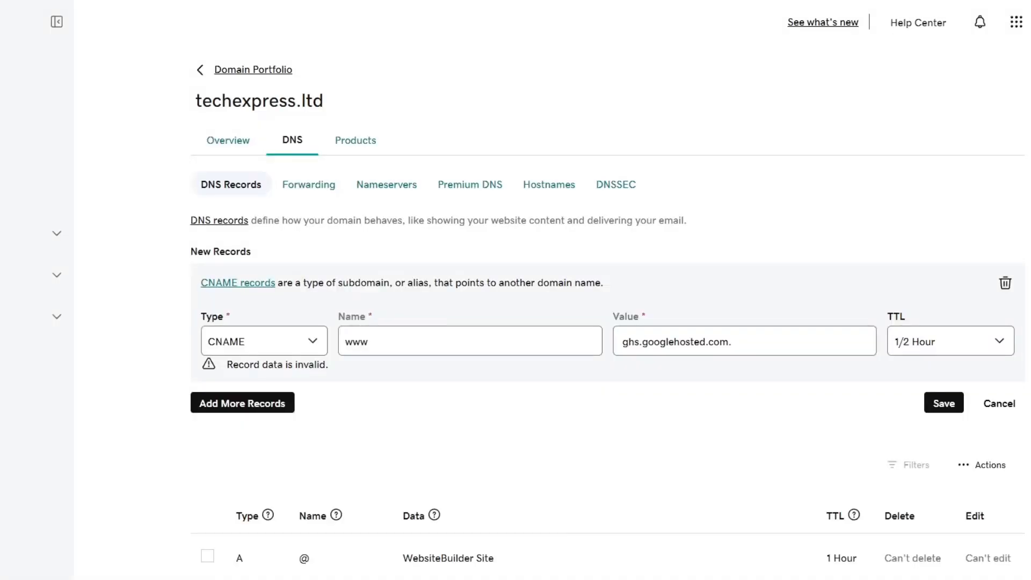
left_click(1027, 22)
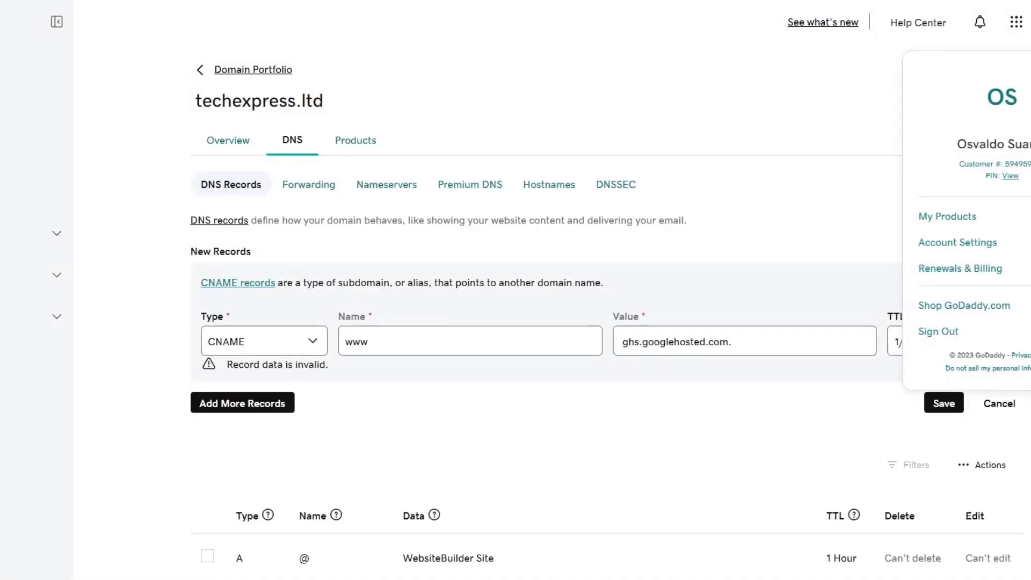
left_click(997, 224)
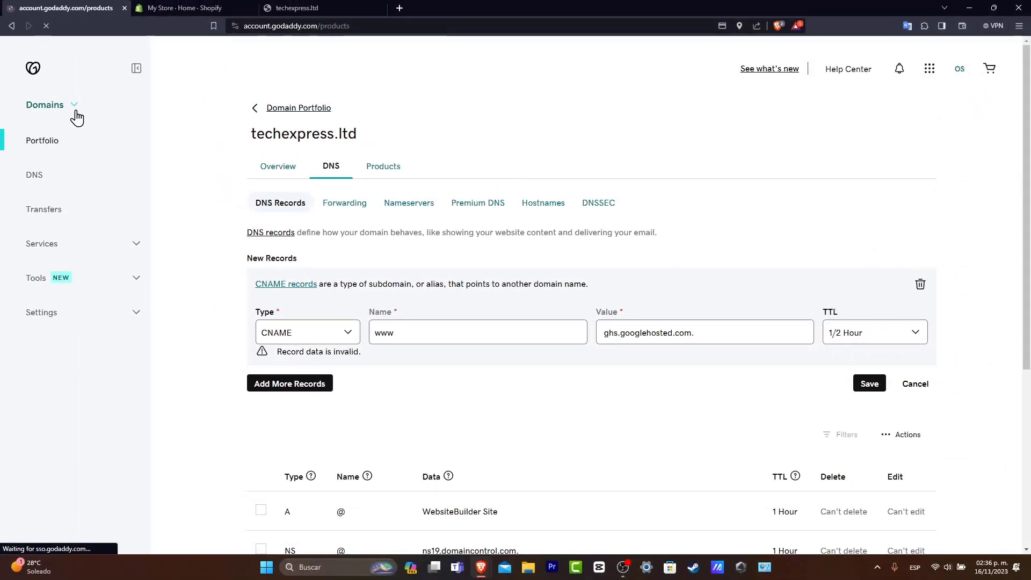
scroll(191, 268, "down", 3)
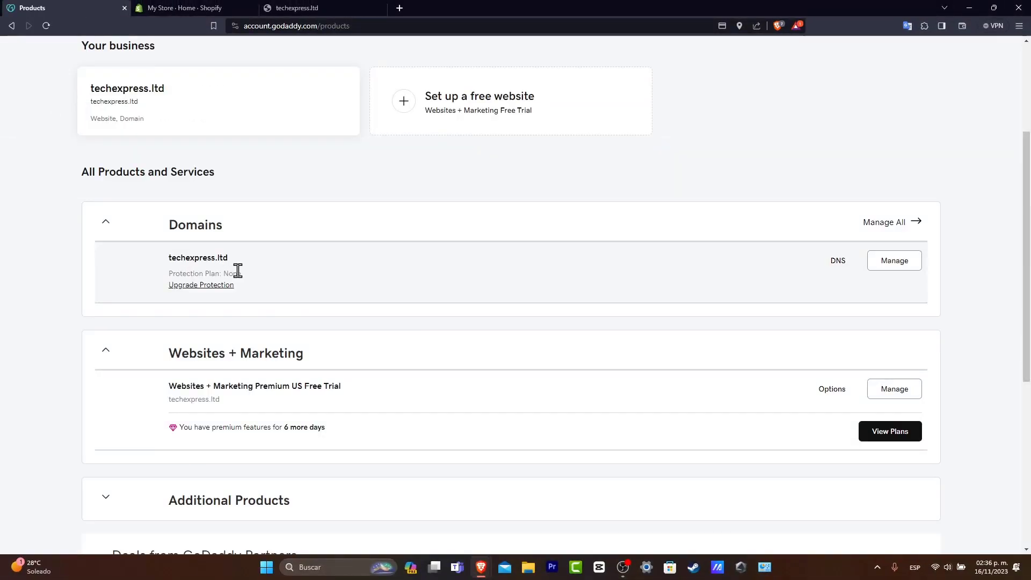
left_click_drag(255, 282, 168, 267)
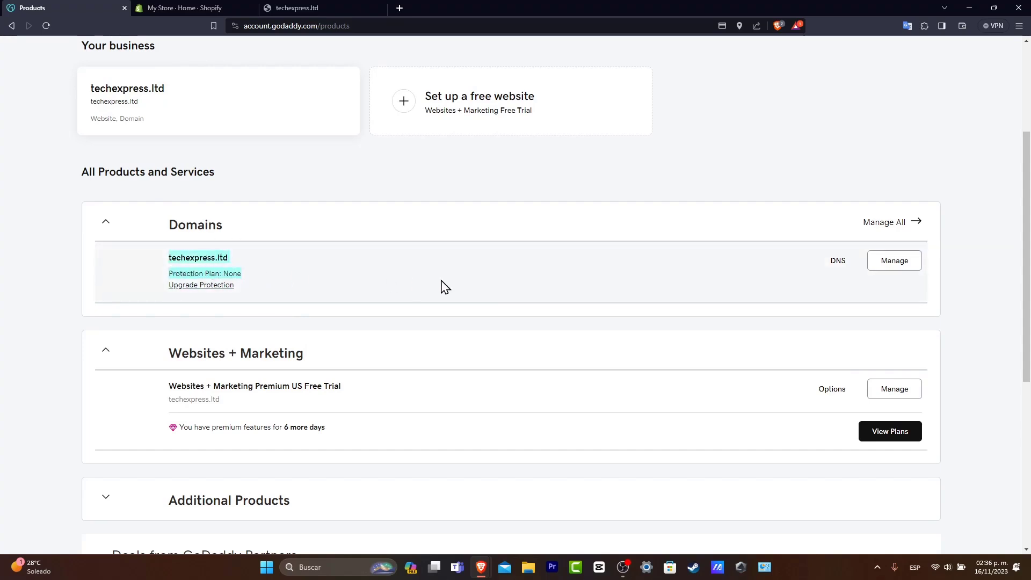
left_click(892, 264)
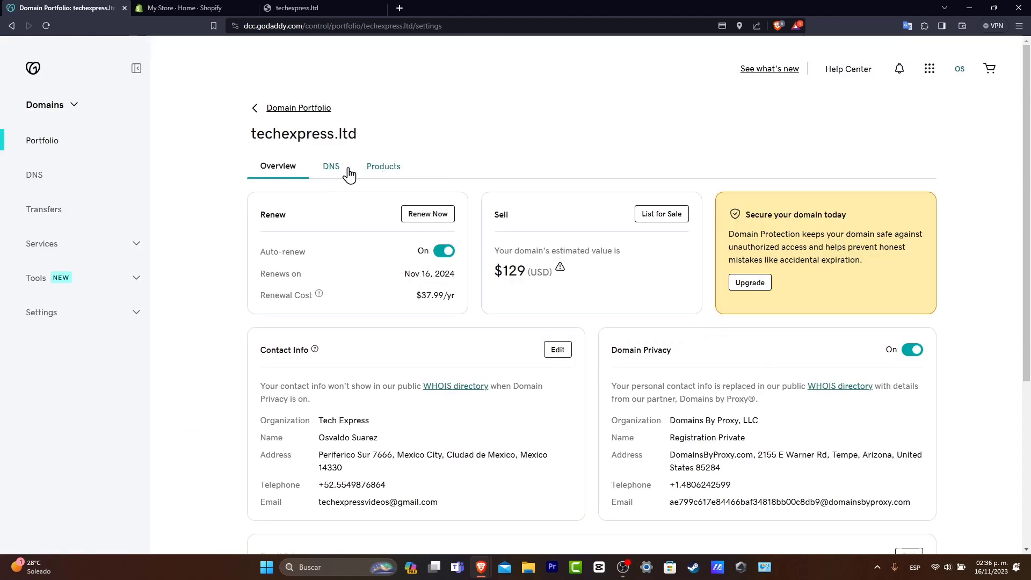
left_click(331, 173)
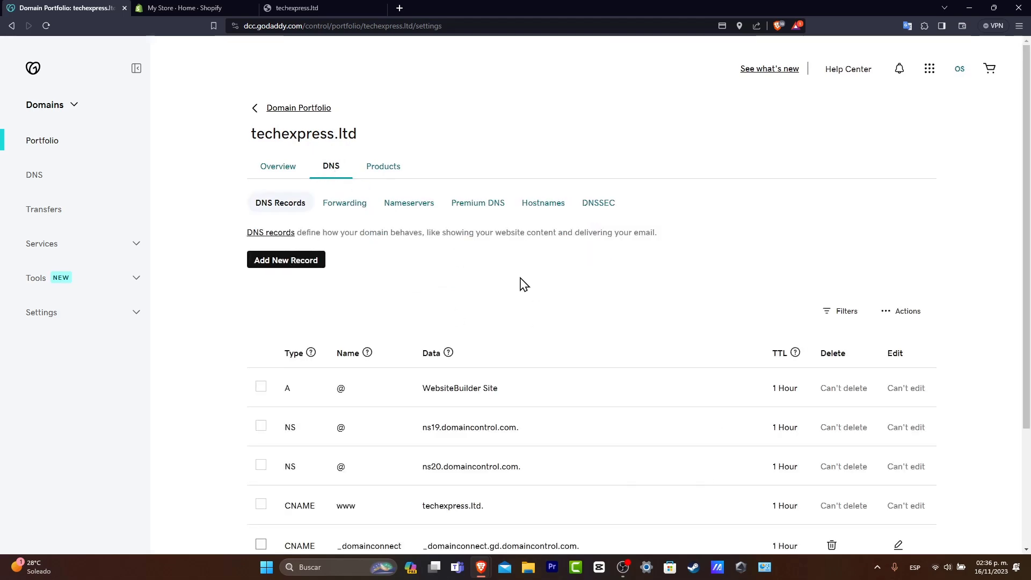
- Open the Connect existing domain page under Shopify Settings > Domains
left_click(177, 6)
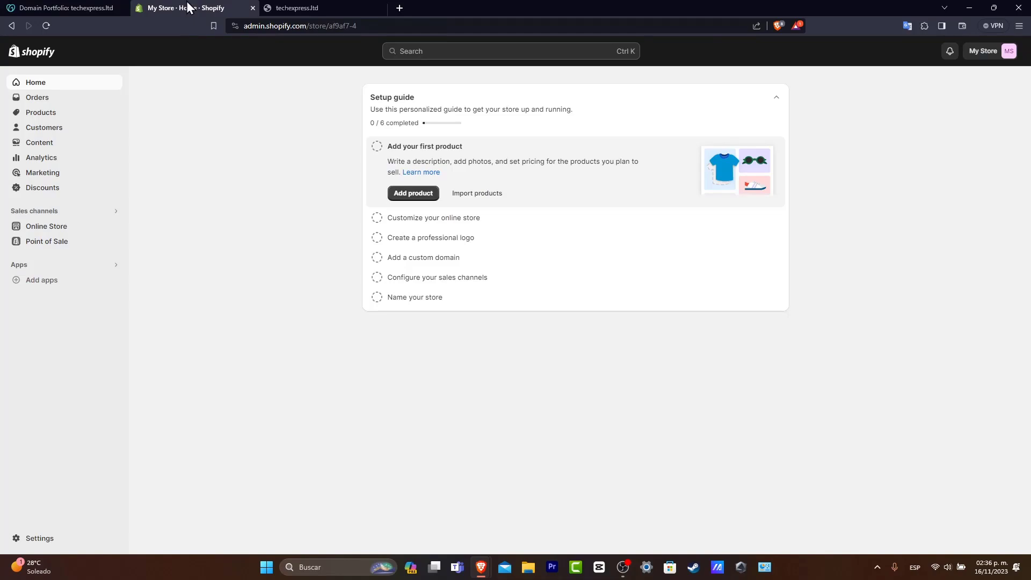
left_click(44, 536)
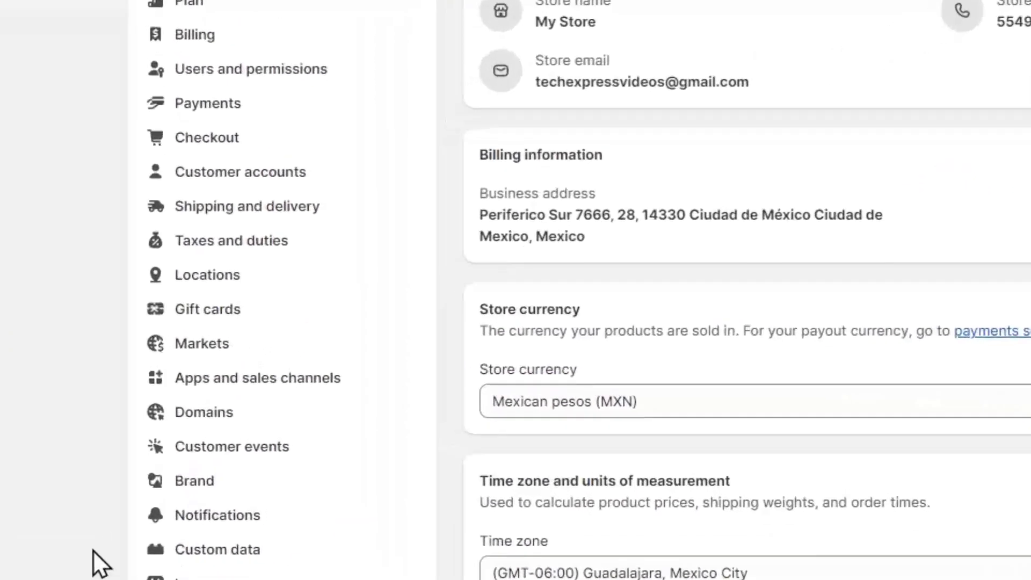
left_click(259, 399)
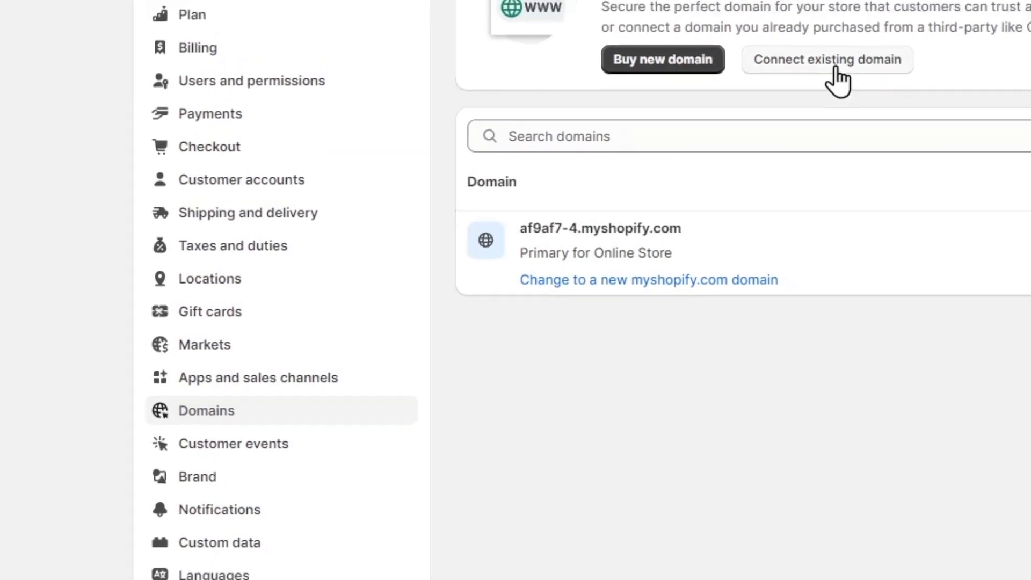
left_click(844, 49)
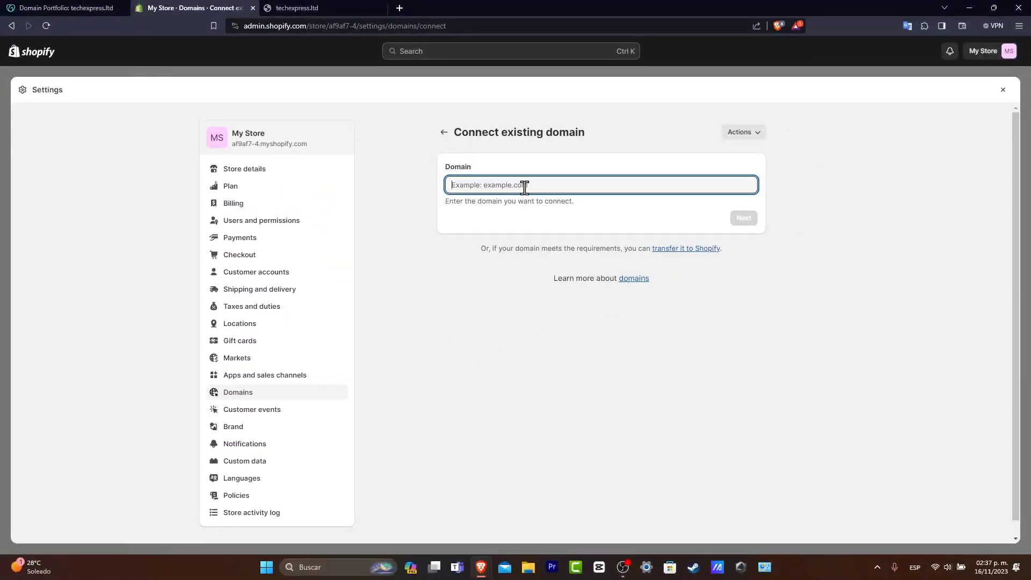
- Copy techexpress.ltd from GoDaddy, paste it into Shopify's Domain field and continue
left_click(65, 8)
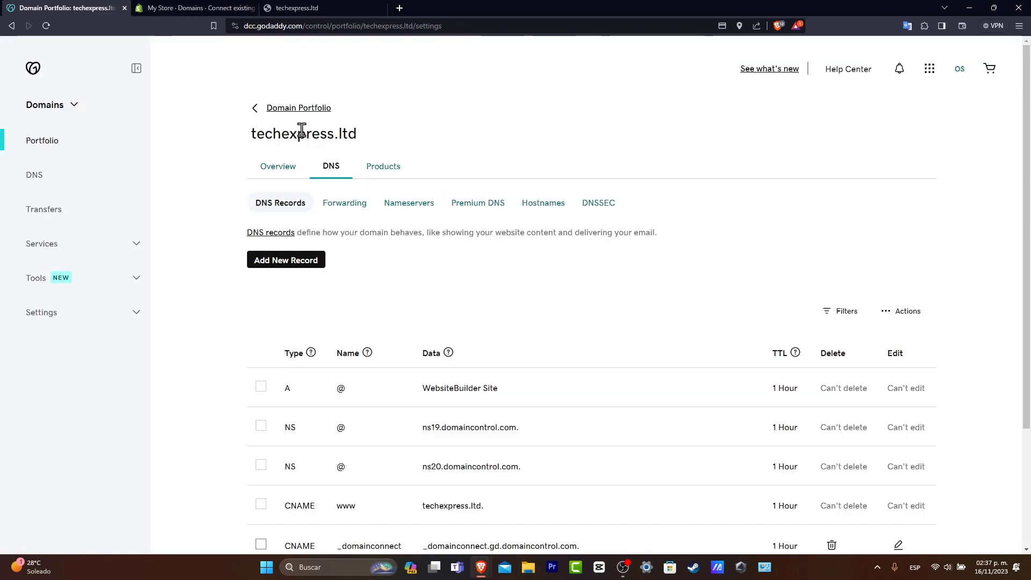
left_click_drag(367, 141, 263, 132)
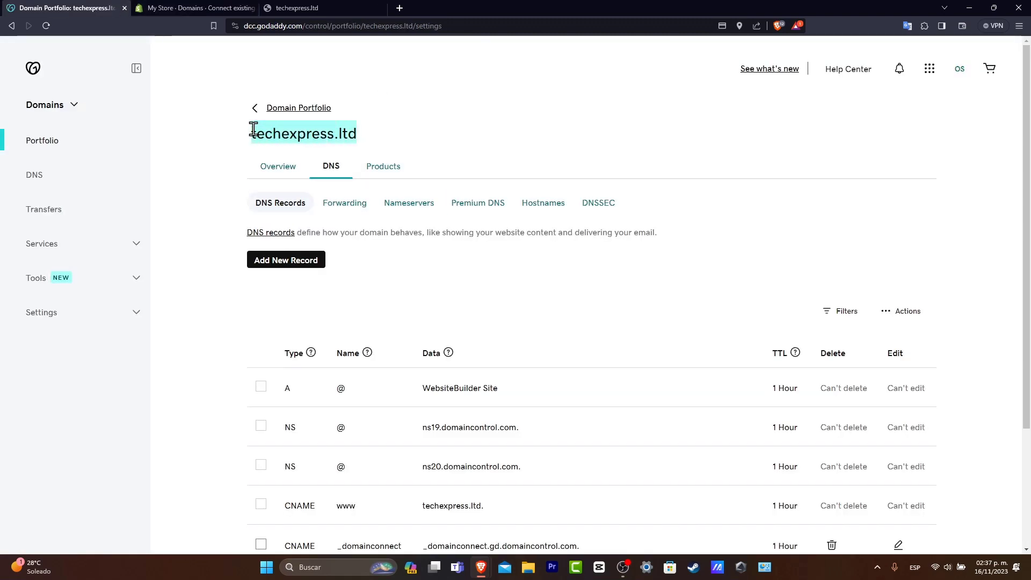
left_click(203, 8)
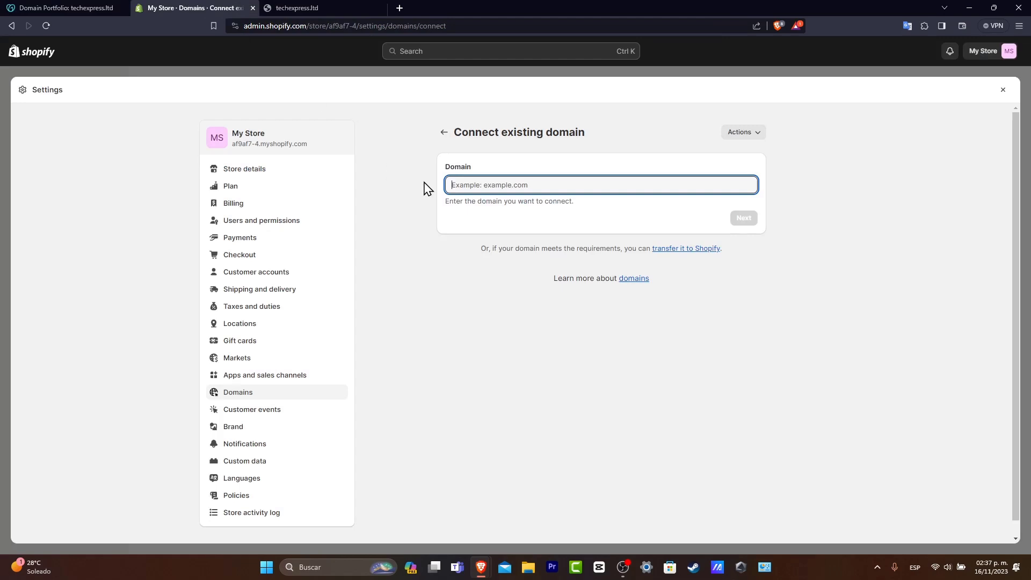
type("techexpress.ltd")
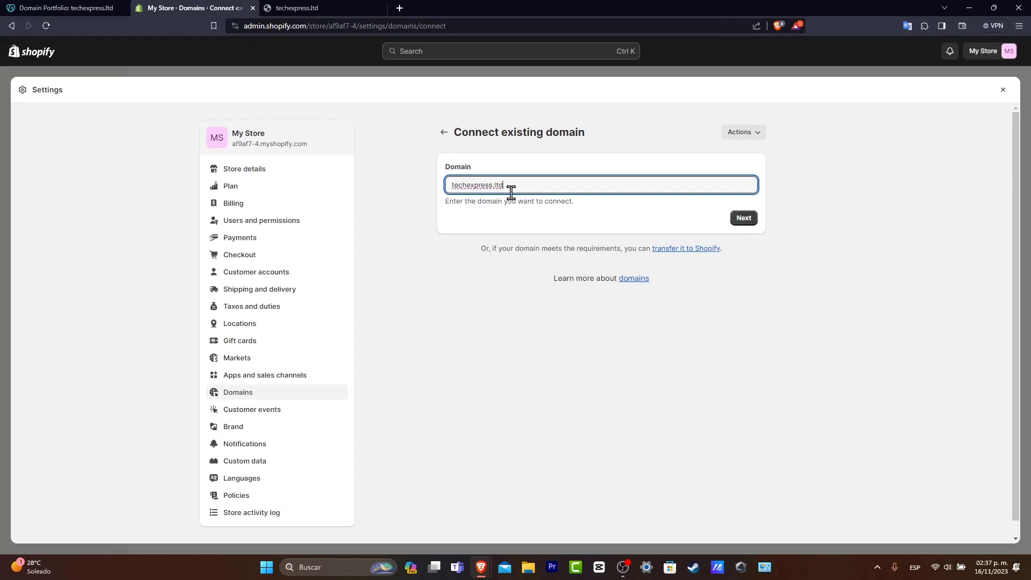
left_click(742, 220)
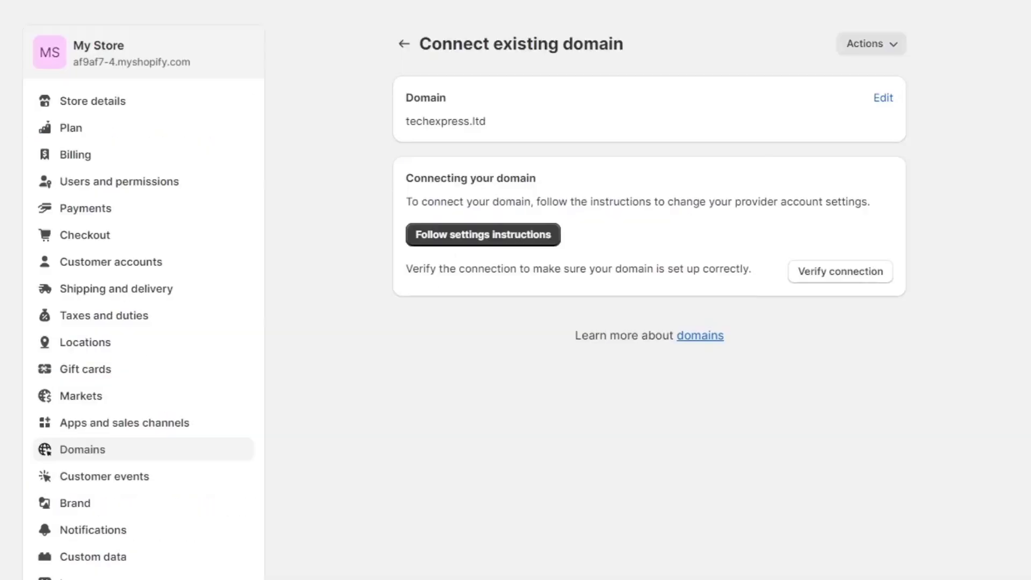
- Verify the connection and review the required A 23.227.38.65 and CNAME shops.myshopify.com values
left_click(829, 271)
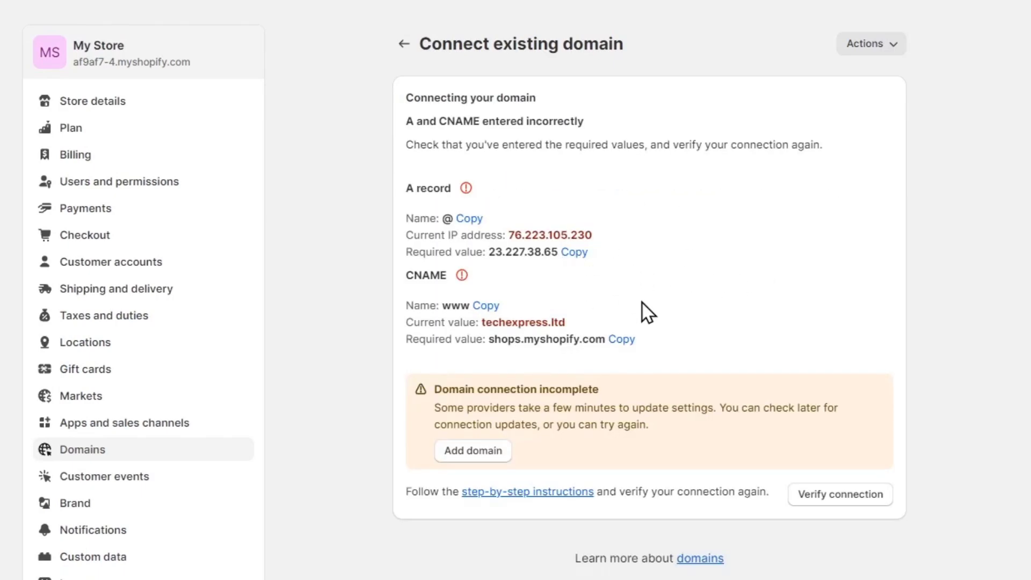
left_click_drag(441, 389, 623, 389)
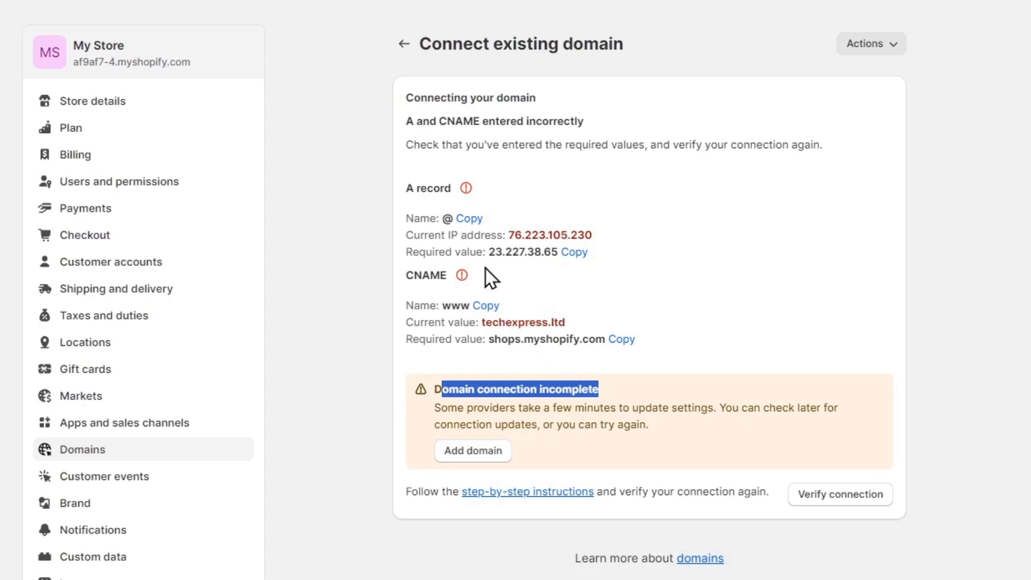
left_click_drag(414, 187, 653, 339)
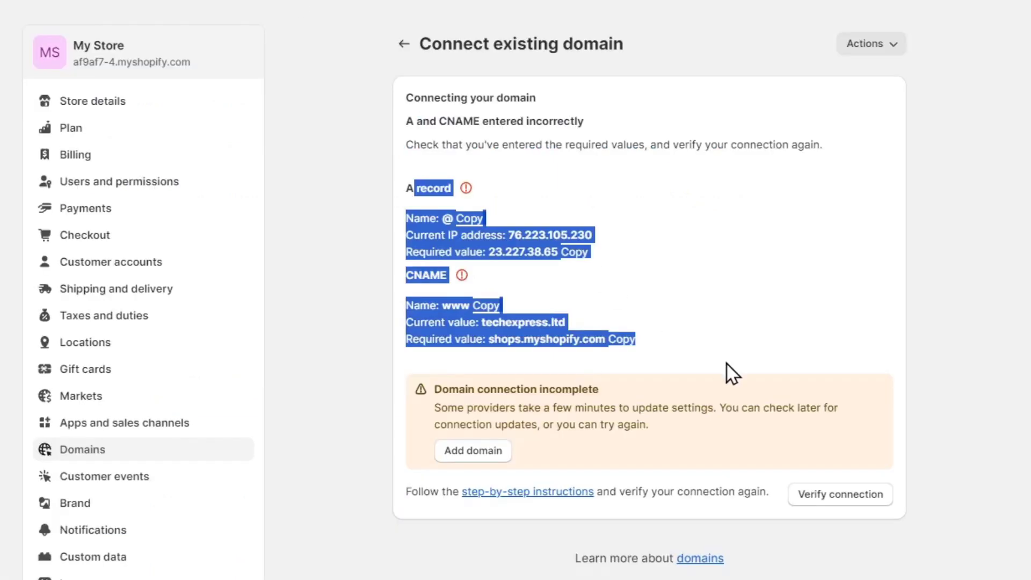
left_click(727, 359)
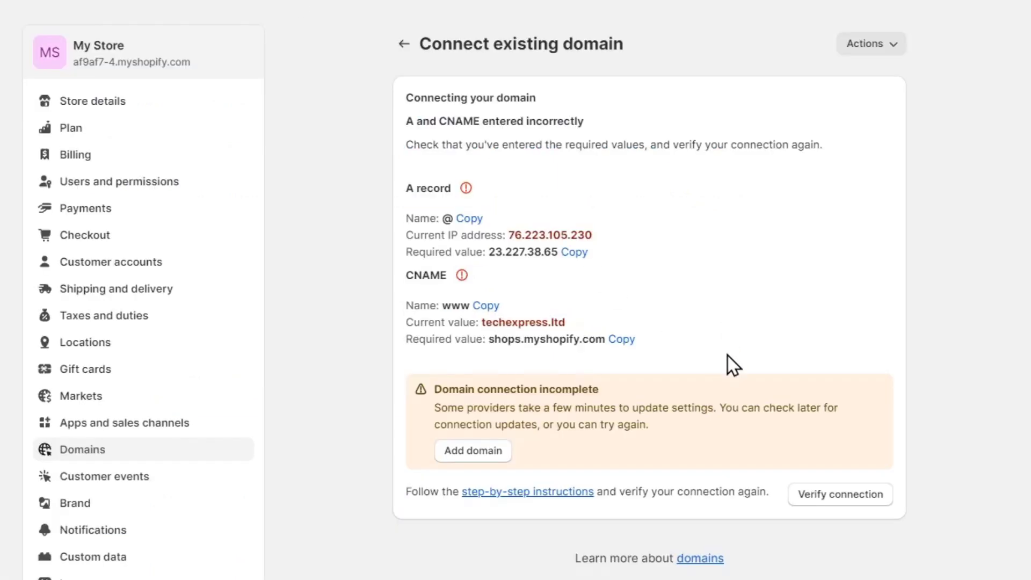
- Start a new GoDaddy DNS record of type A with host name @
left_click(575, 254)
left_click_drag(408, 187, 452, 186)
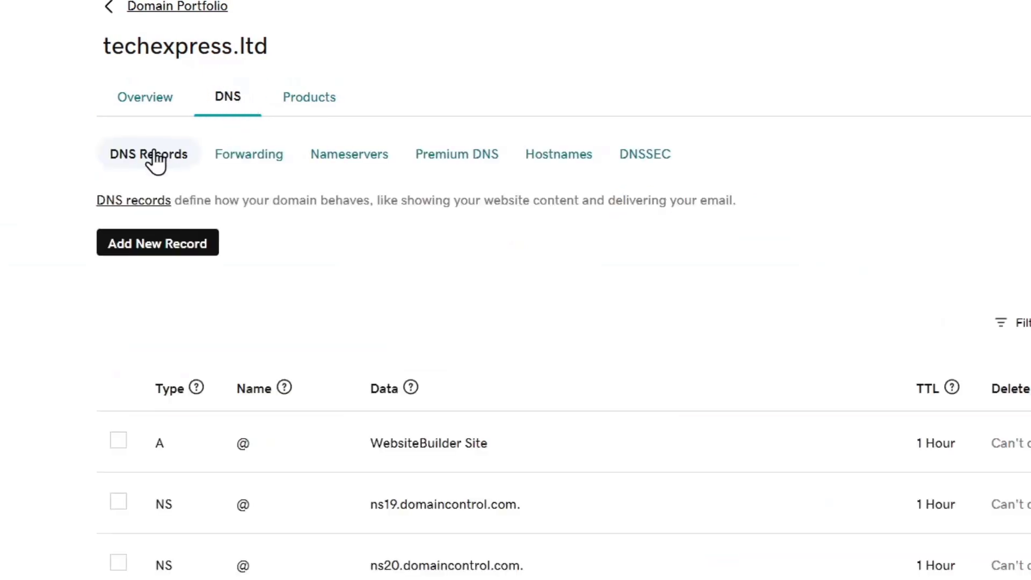
left_click(143, 246)
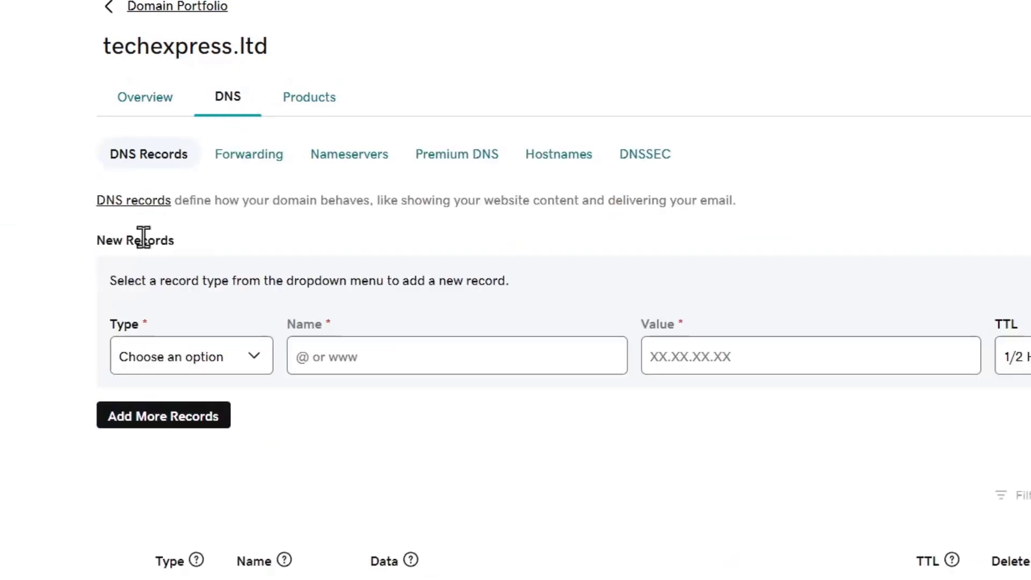
left_click(155, 361)
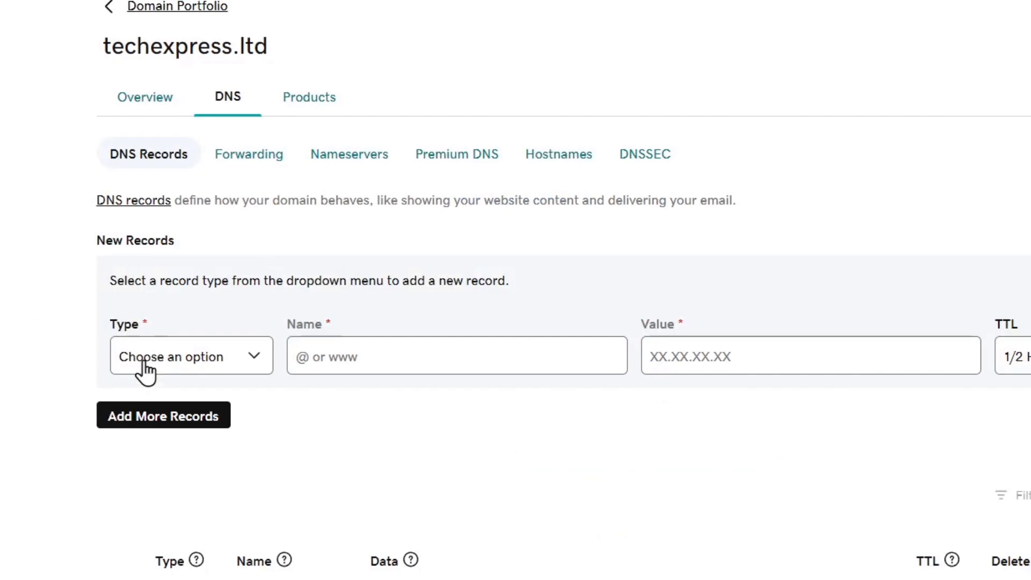
left_click(148, 362)
left_click(184, 401)
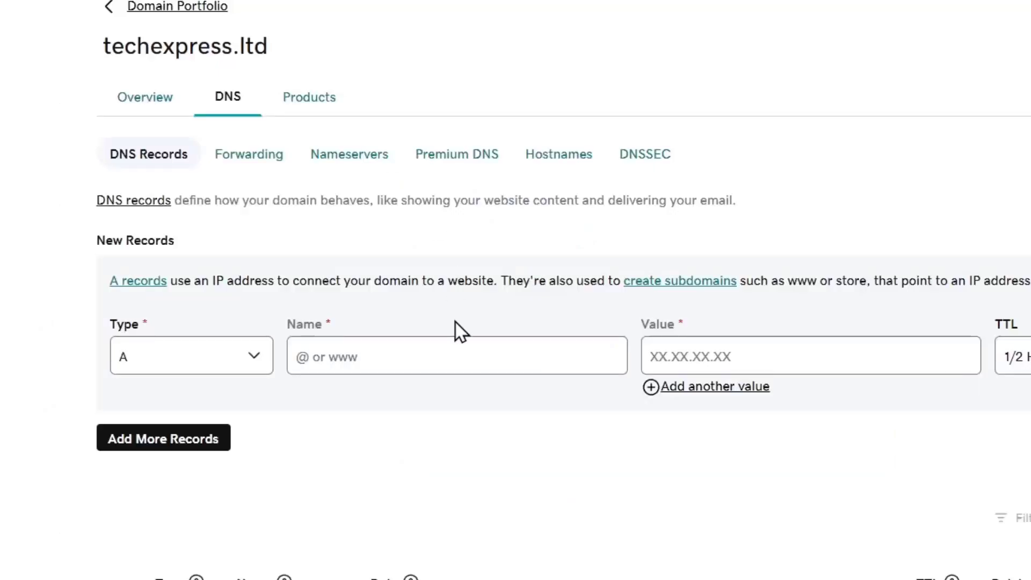
left_click(421, 357)
type("@")
- Paste Shopify's IP 23.227.38.65 as the A record value and save it
left_click(695, 358)
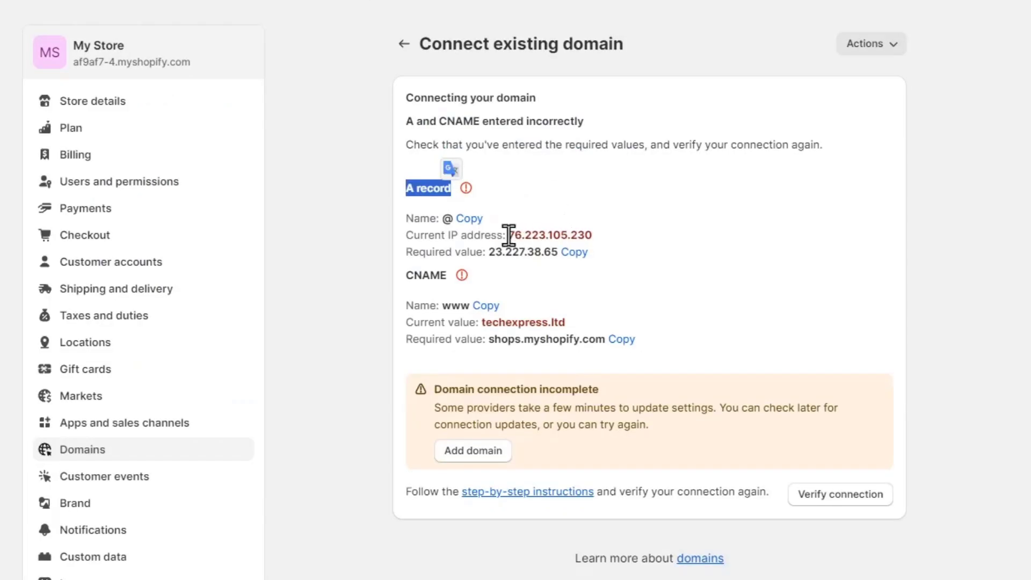
left_click_drag(508, 235, 589, 236)
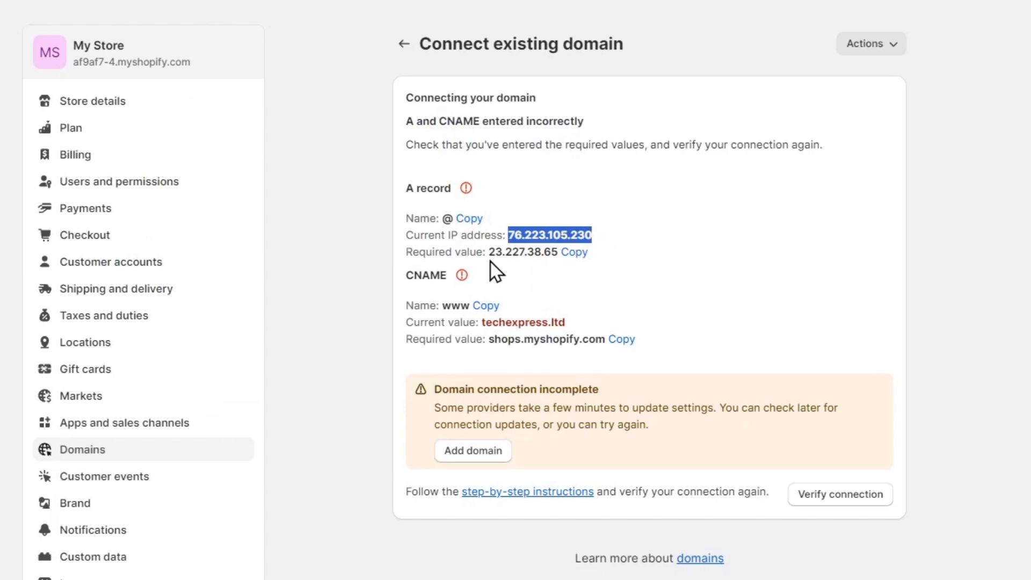
left_click(574, 252)
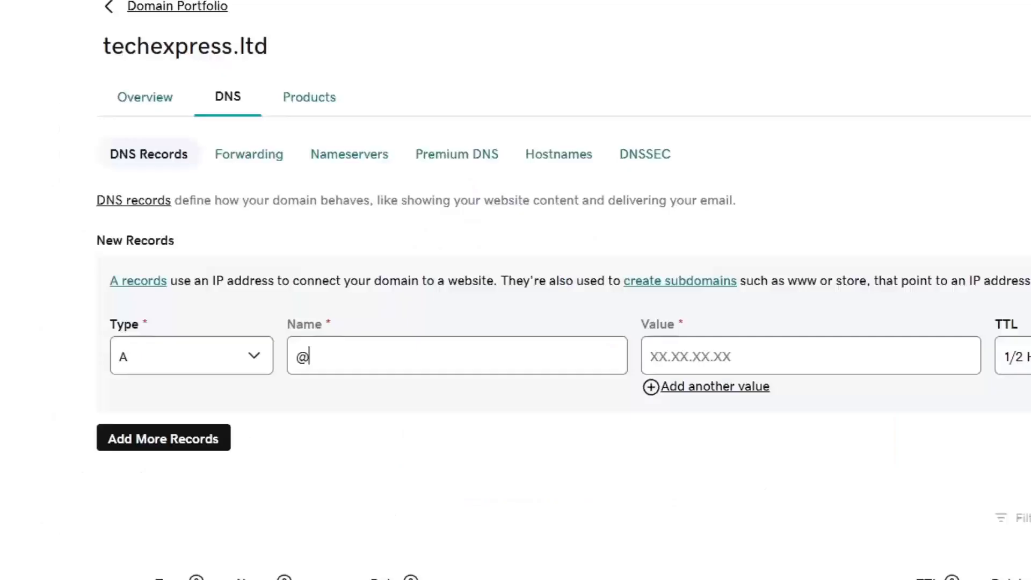
left_click(702, 356)
type("23.227.38.65")
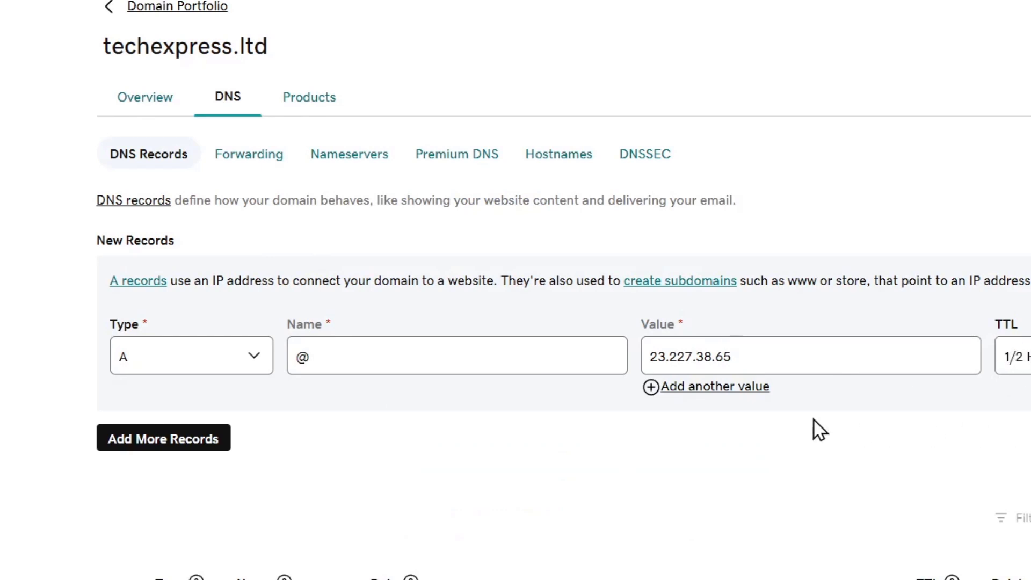
left_click(717, 388)
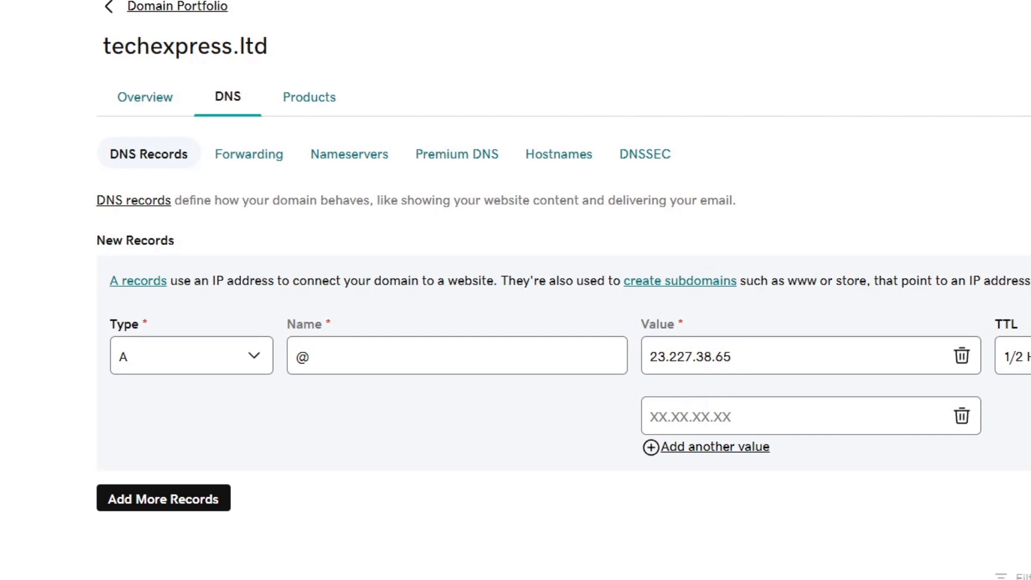
left_click(960, 416)
left_click(1024, 438)
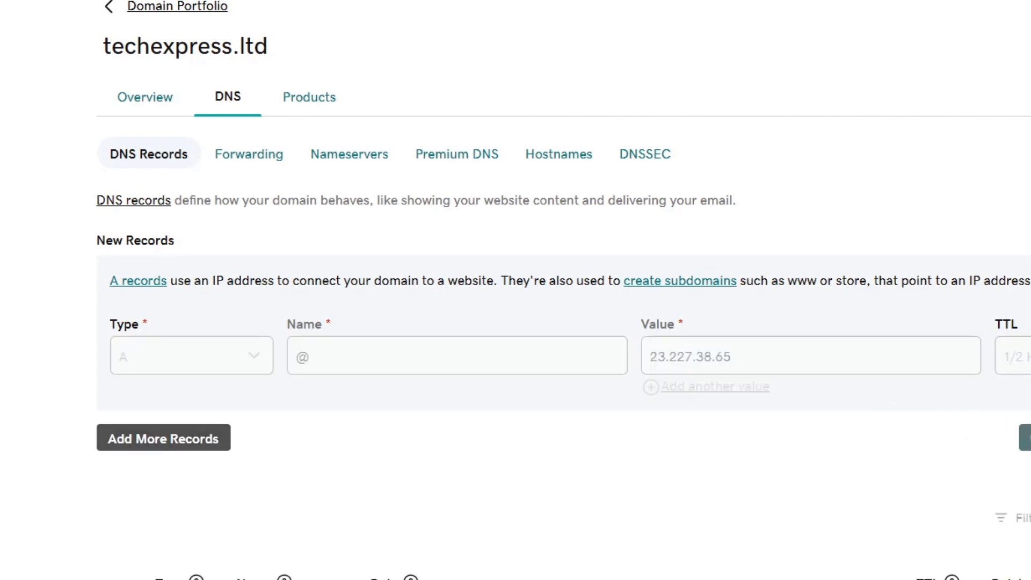
left_click(166, 246)
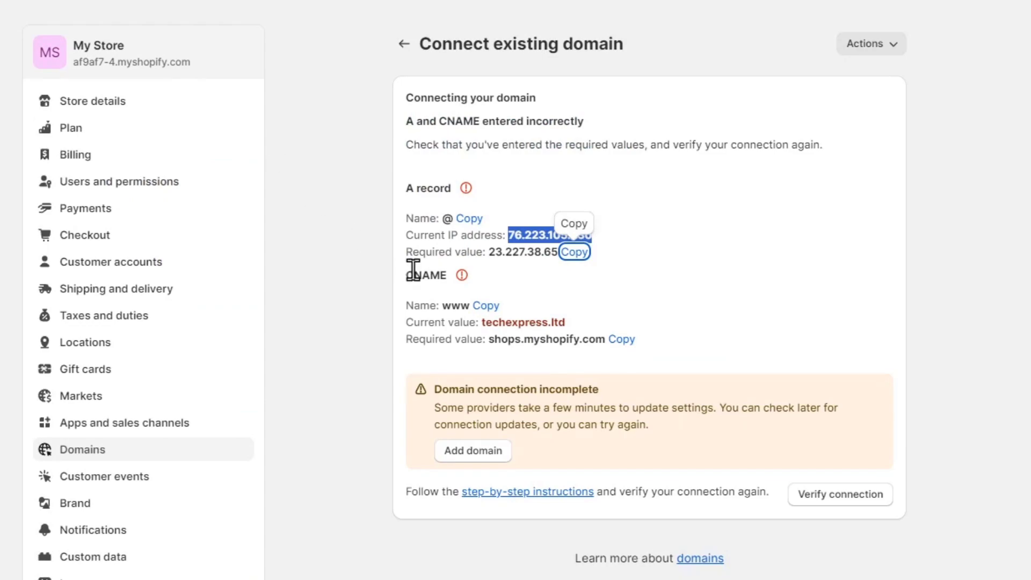
double_click(413, 271)
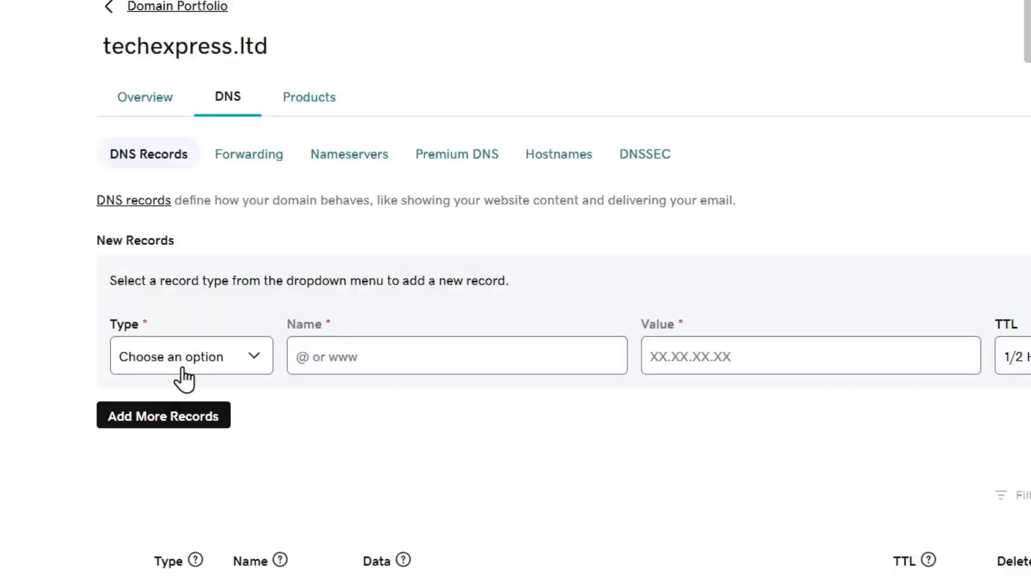
left_click(183, 370)
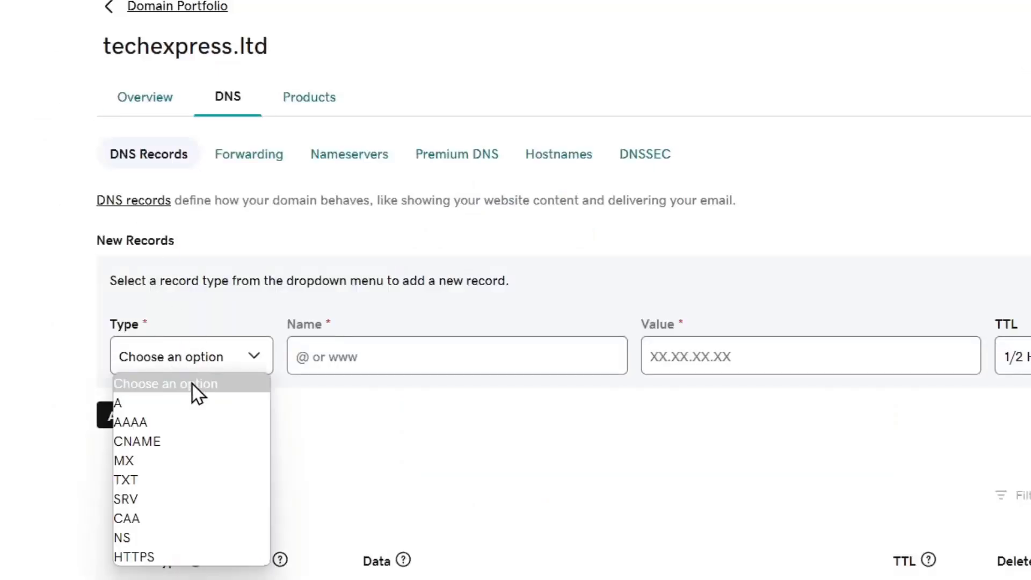
left_click(191, 446)
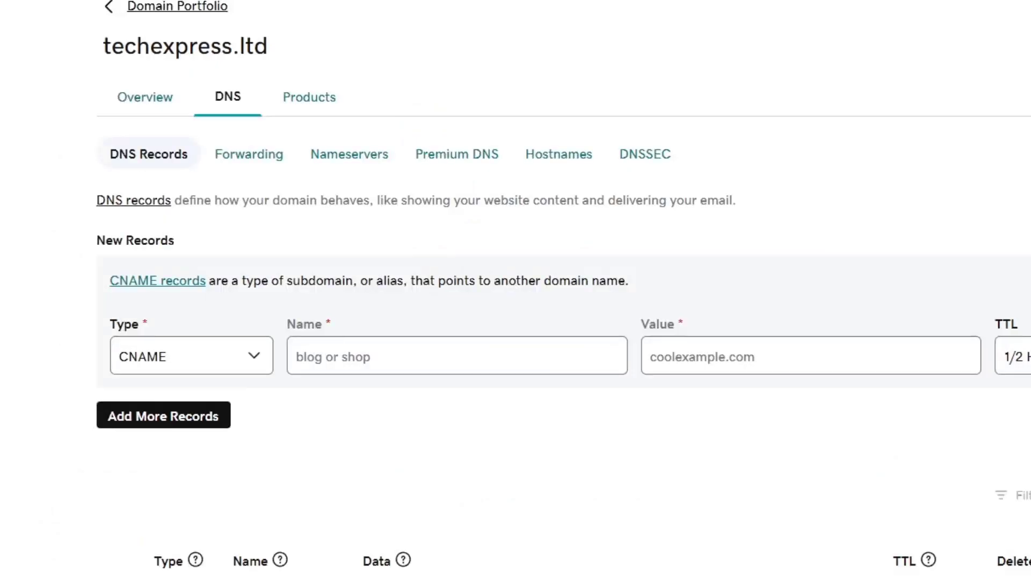
left_click(359, 367)
type("www")
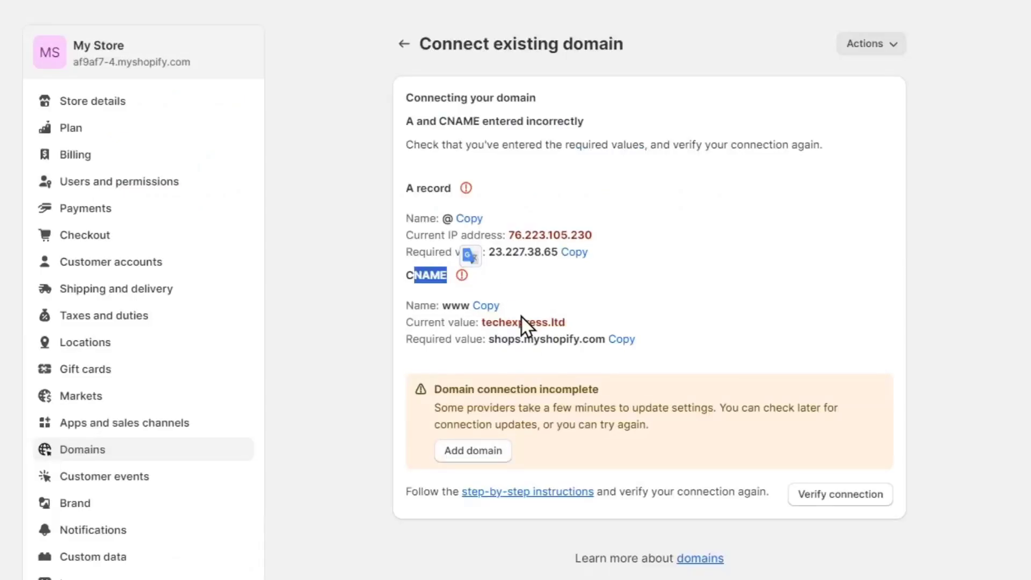
- Submit shops.myshopify.com as the www CNAME value and inspect the conflicting existing www record
left_click_drag(489, 339, 603, 342)
left_click(622, 341)
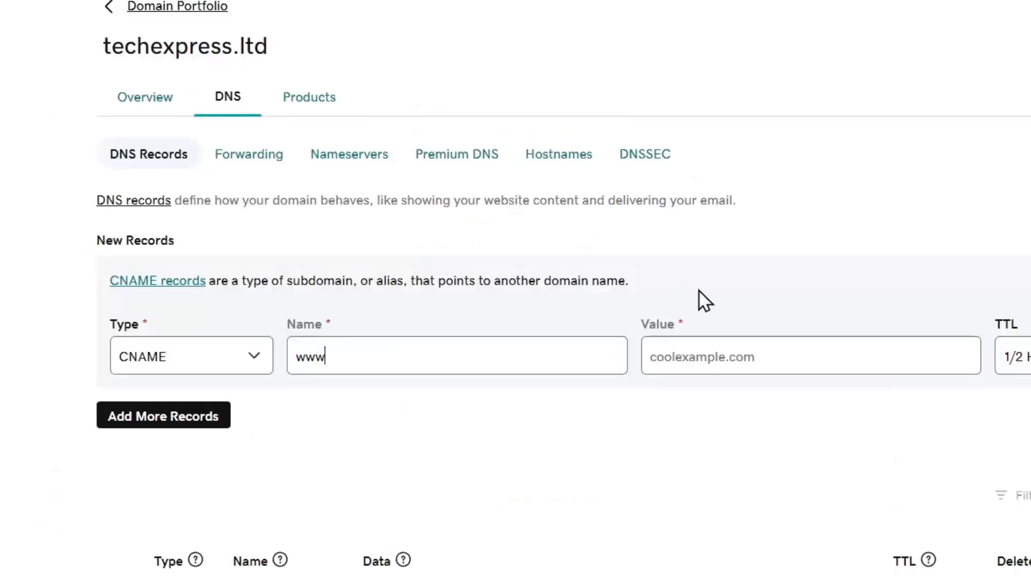
left_click(771, 359)
key("ctrl+v")
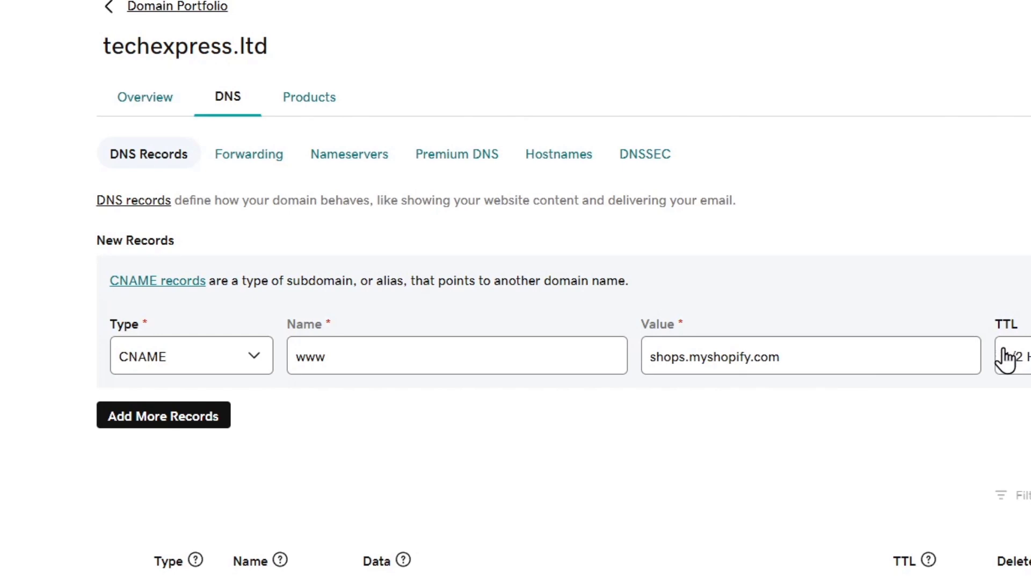
key("Return")
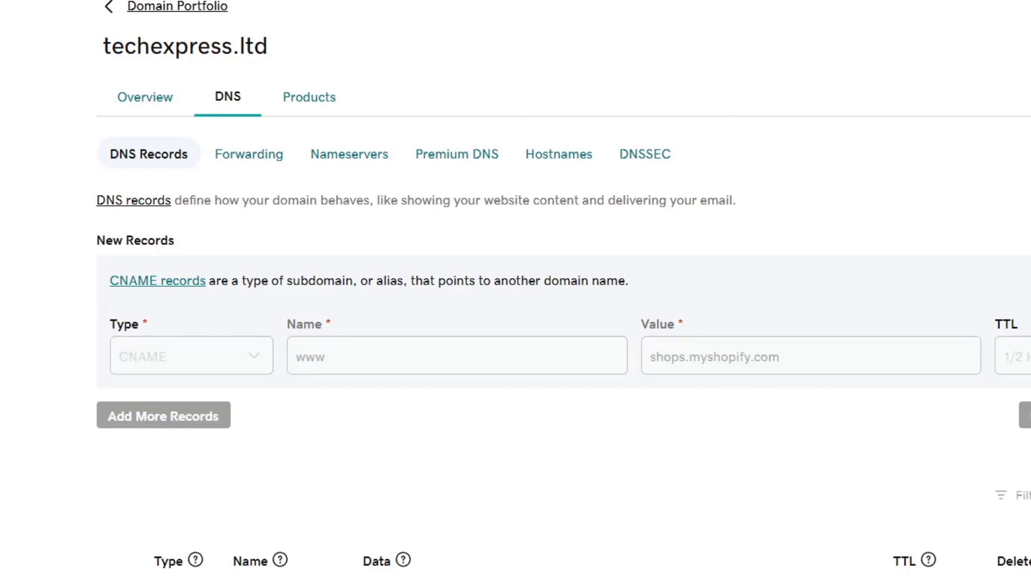
scroll(1009, 365, "down", 6)
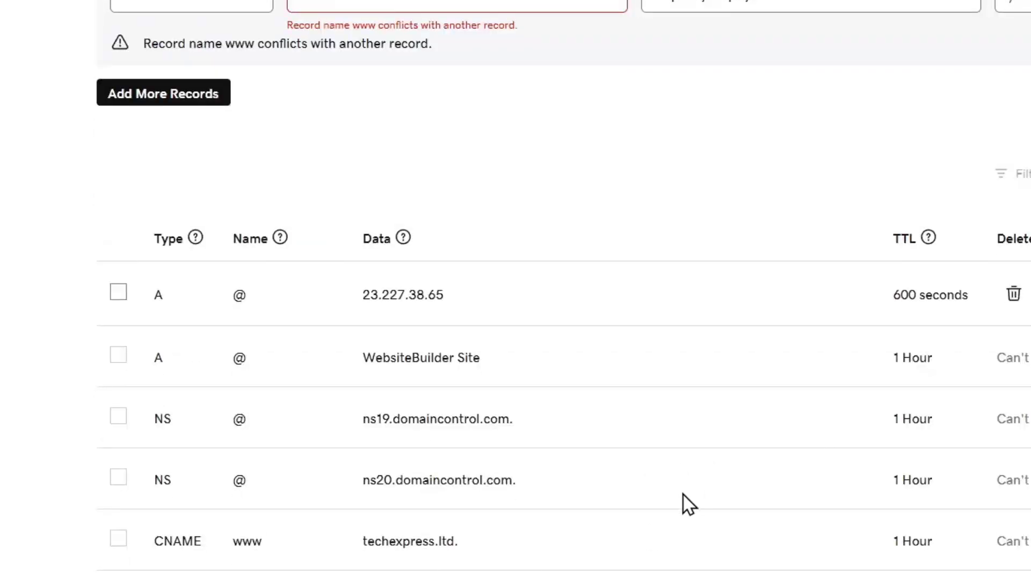
scroll(632, 530, "down", 3)
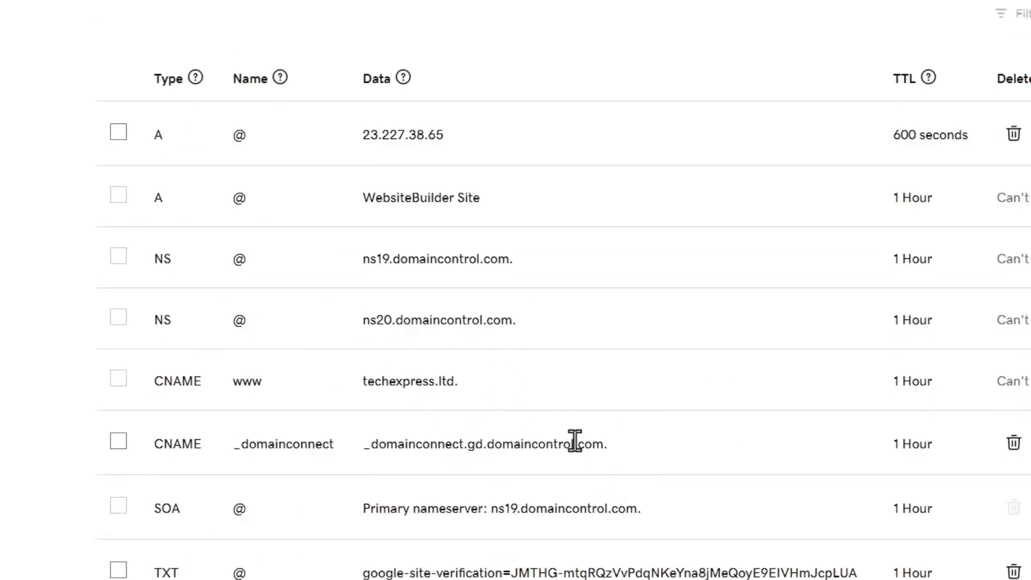
left_click(198, 7)
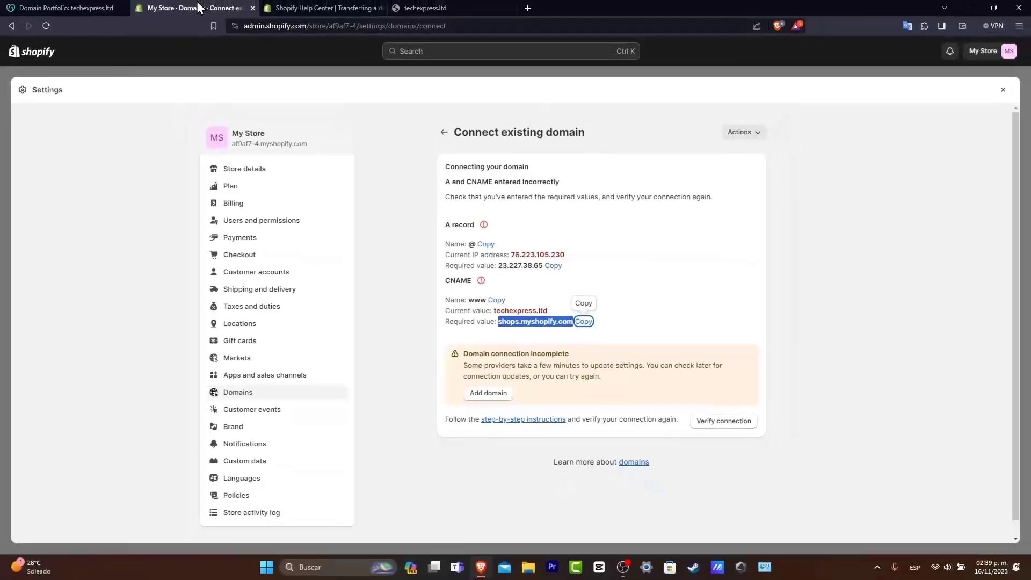
left_click(732, 421)
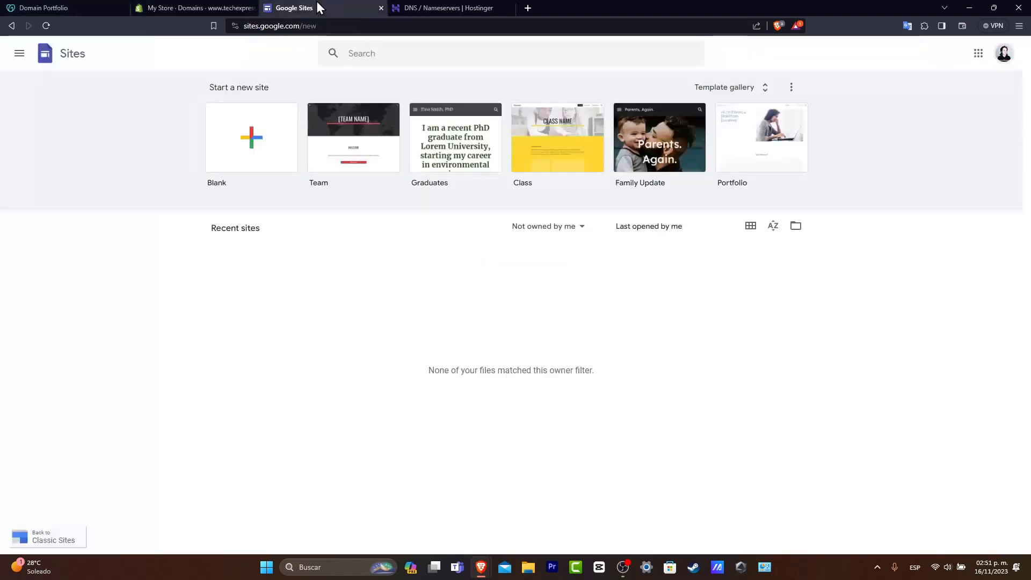
left_click(240, 8)
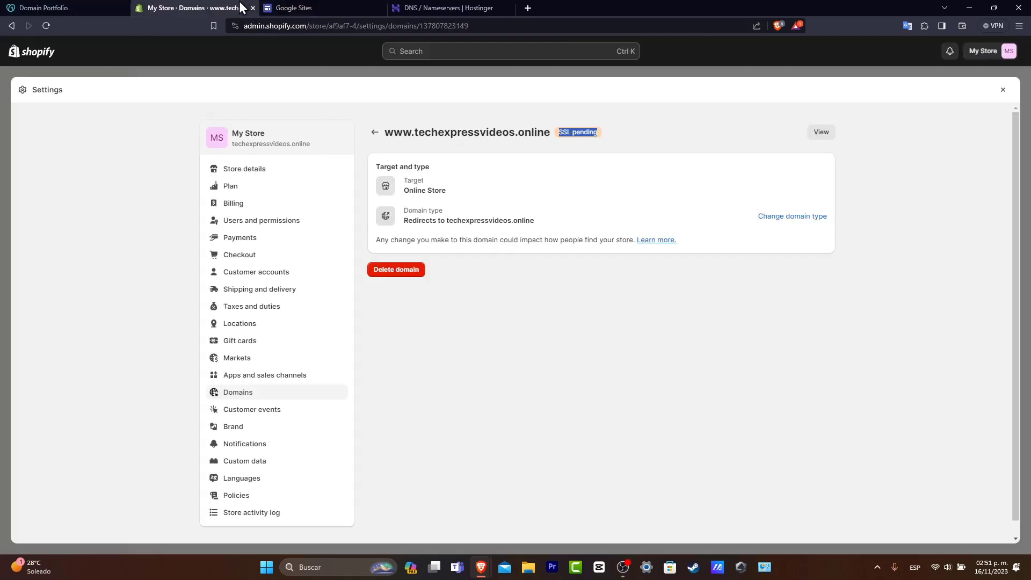
left_click(51, 8)
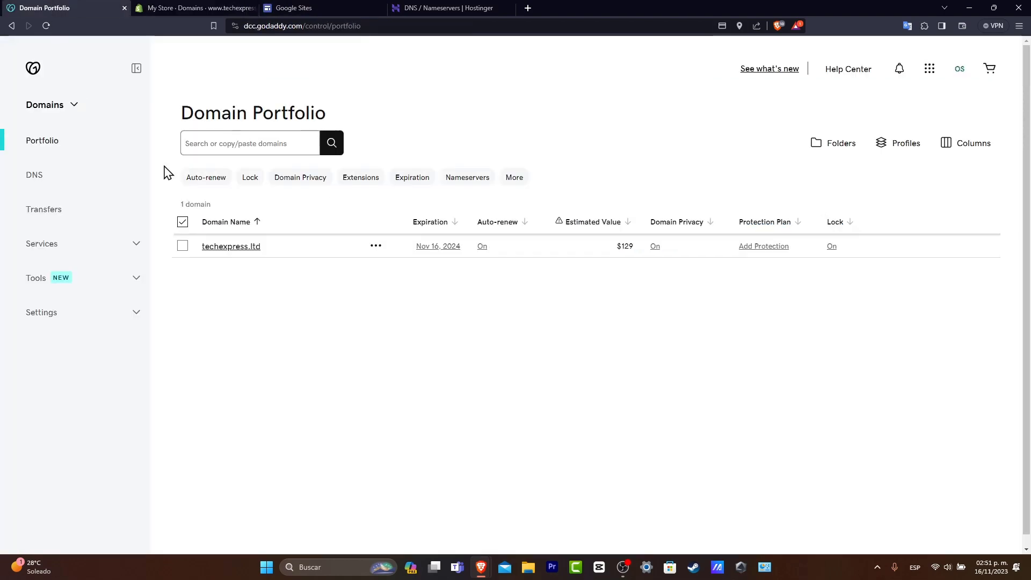
- Open DNS Management for techexpress.ltd showing the saved @ A record 23.227.38.65
left_click(54, 105)
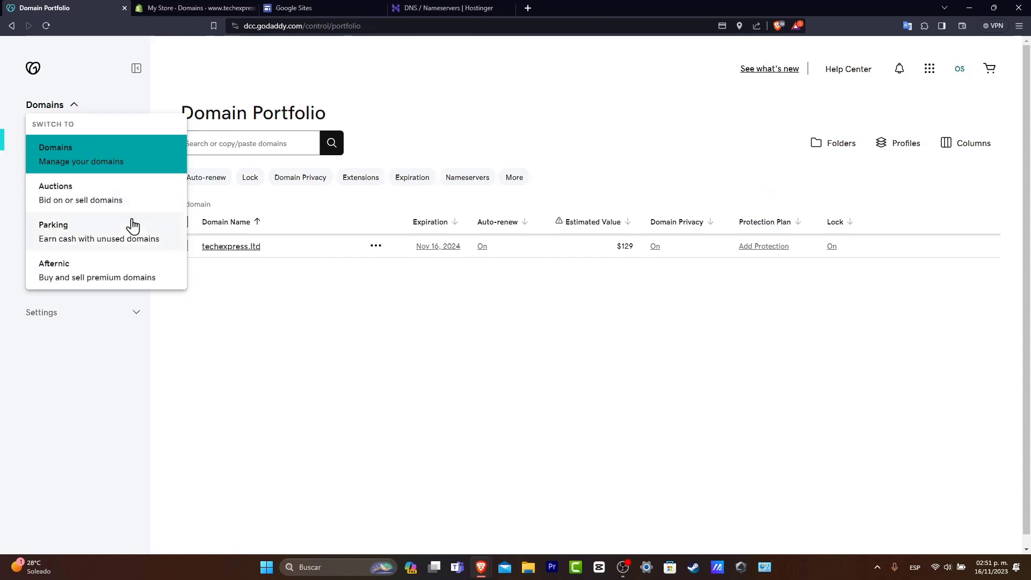
left_click(258, 376)
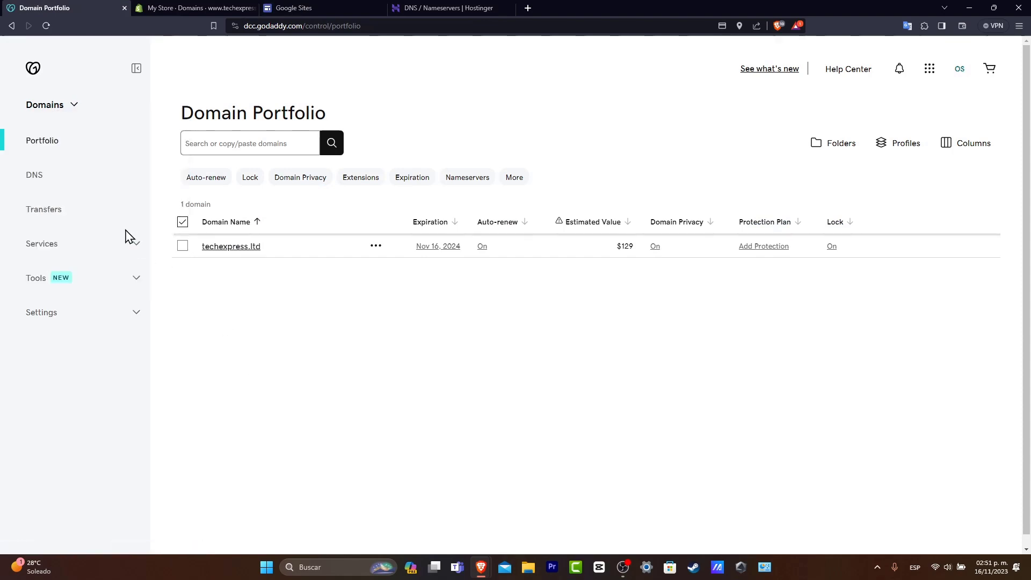
left_click(51, 182)
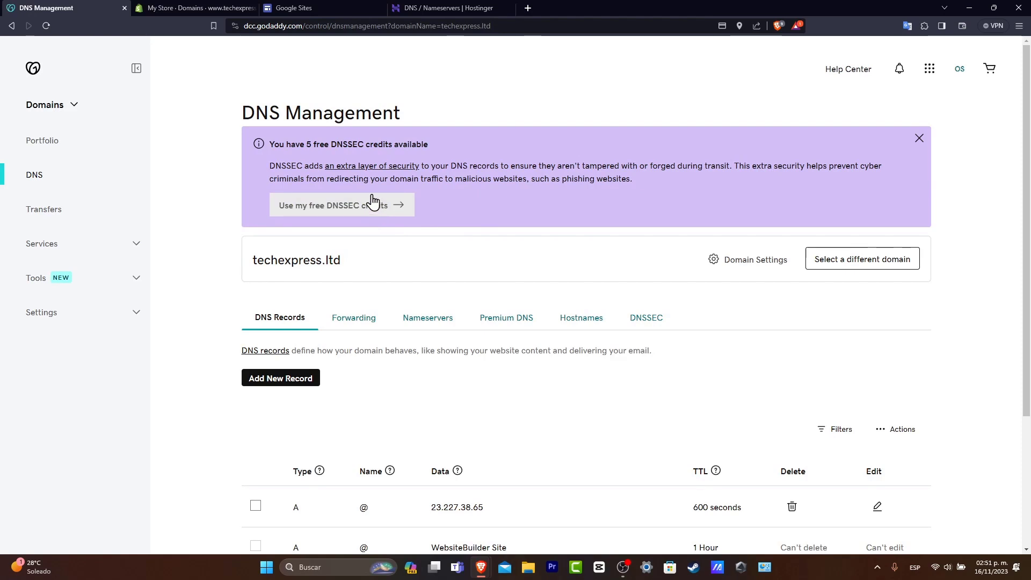
- Open the storefront on techexpressvideos.online in a new tab and check its URL
left_click(214, 8)
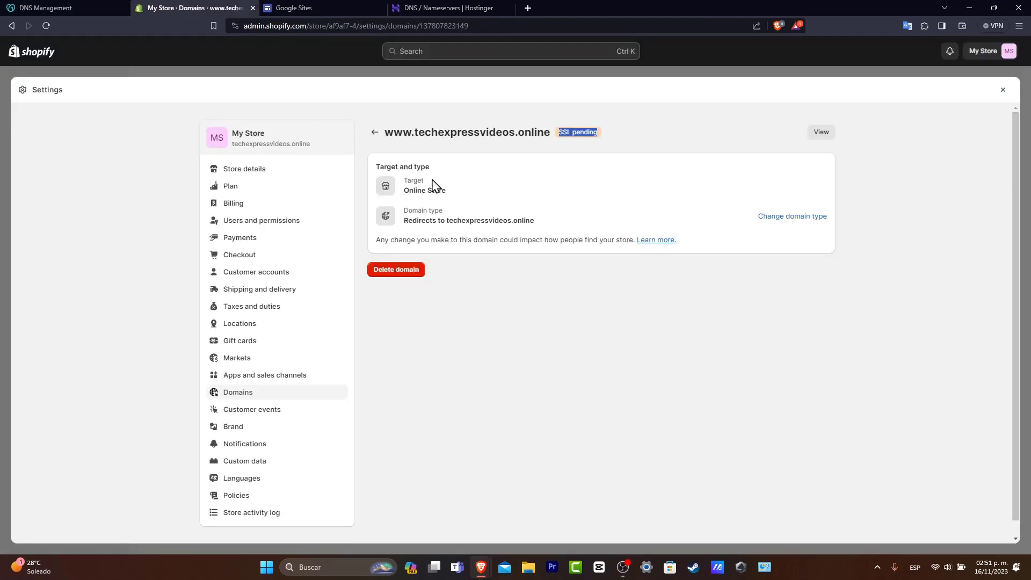
triple_click(510, 136)
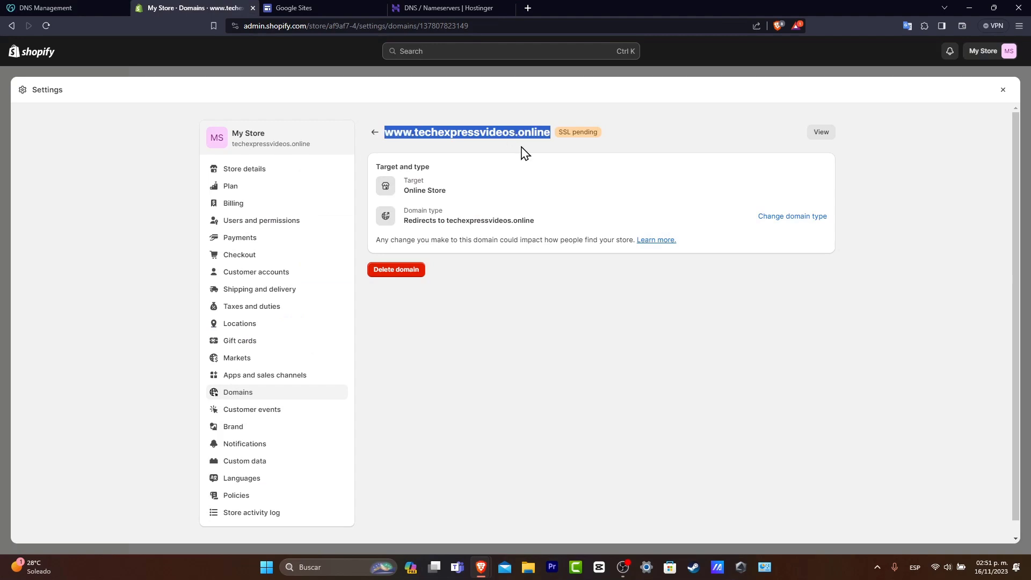
left_click(510, 134)
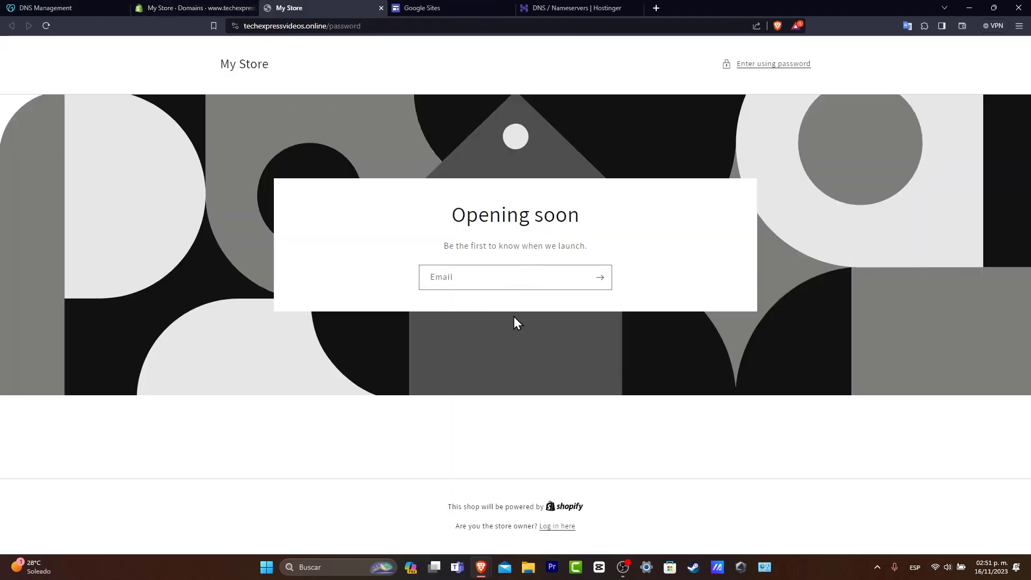
left_click(263, 28)
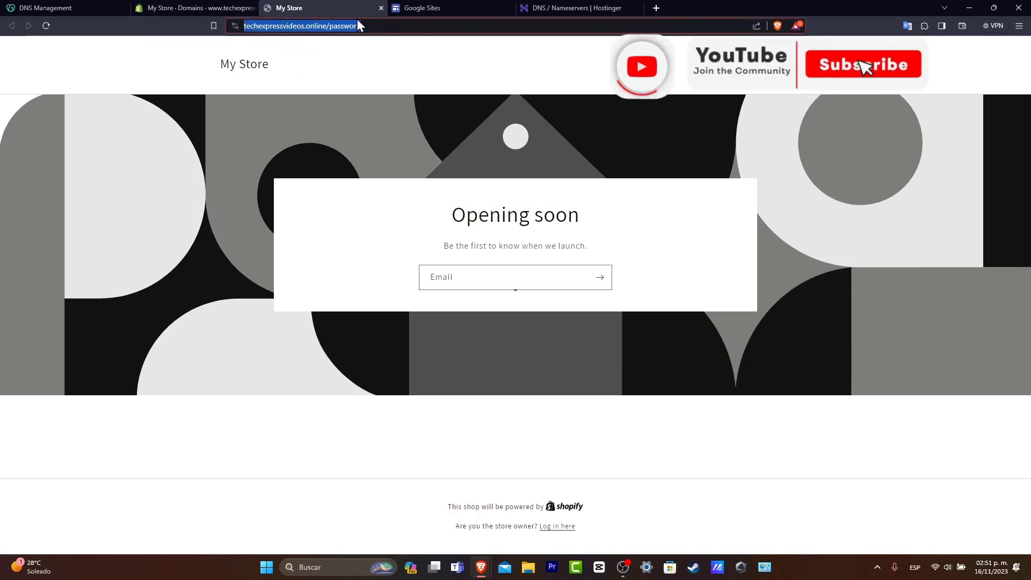